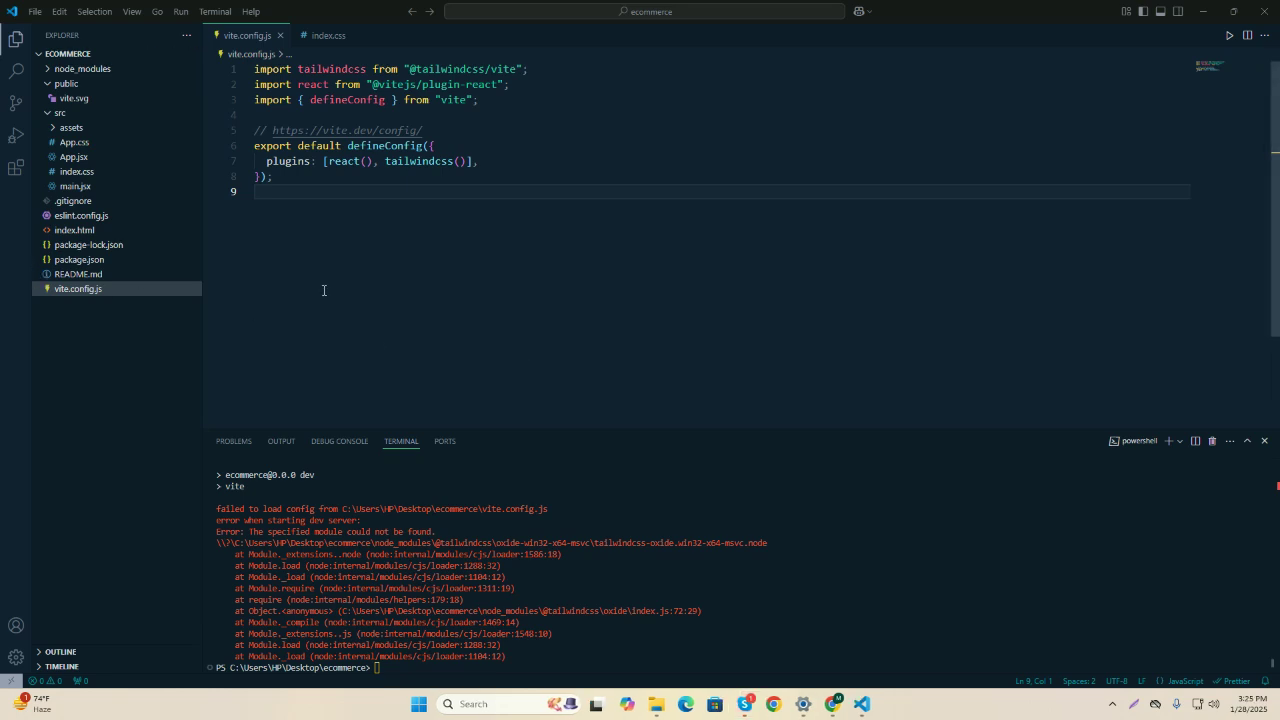
# After the Vite error about the missing tailwindcss oxide module, switch to the Visual C++ Redistributable downloads page
pyautogui.click(832, 704)
pyautogui.scroll(10, 397, 268)
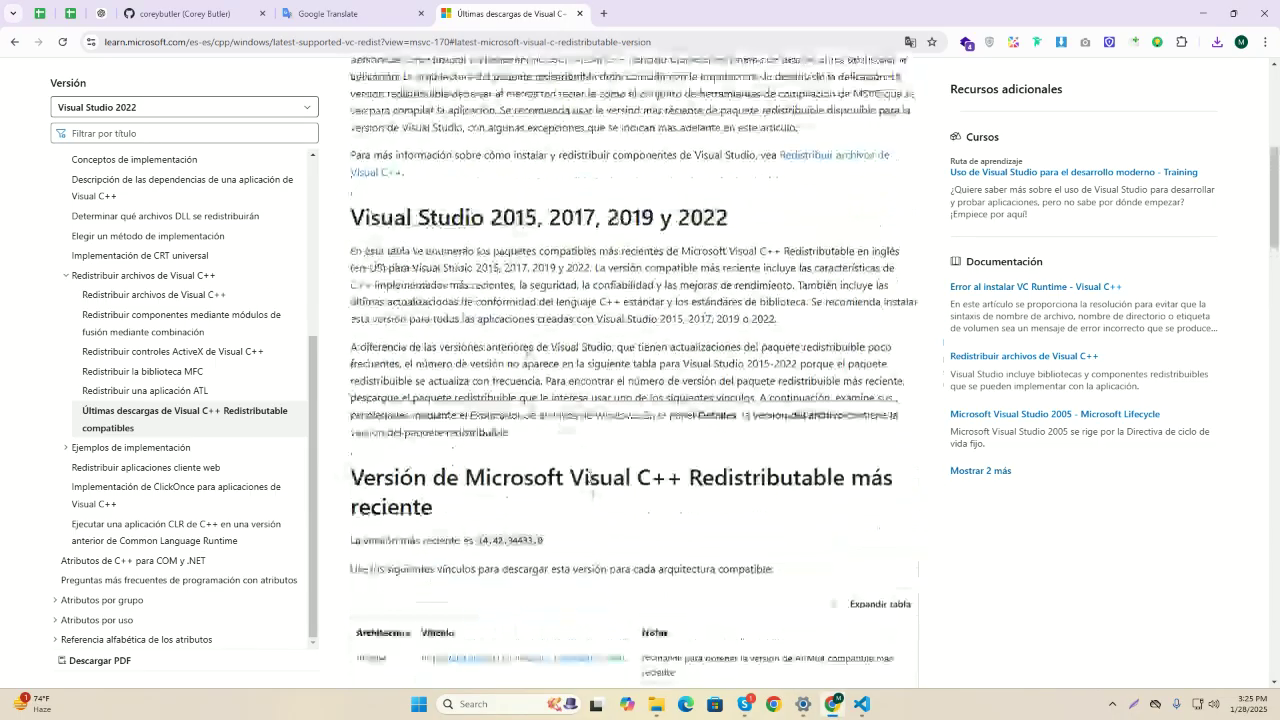
pyautogui.scroll(1, 397, 268)
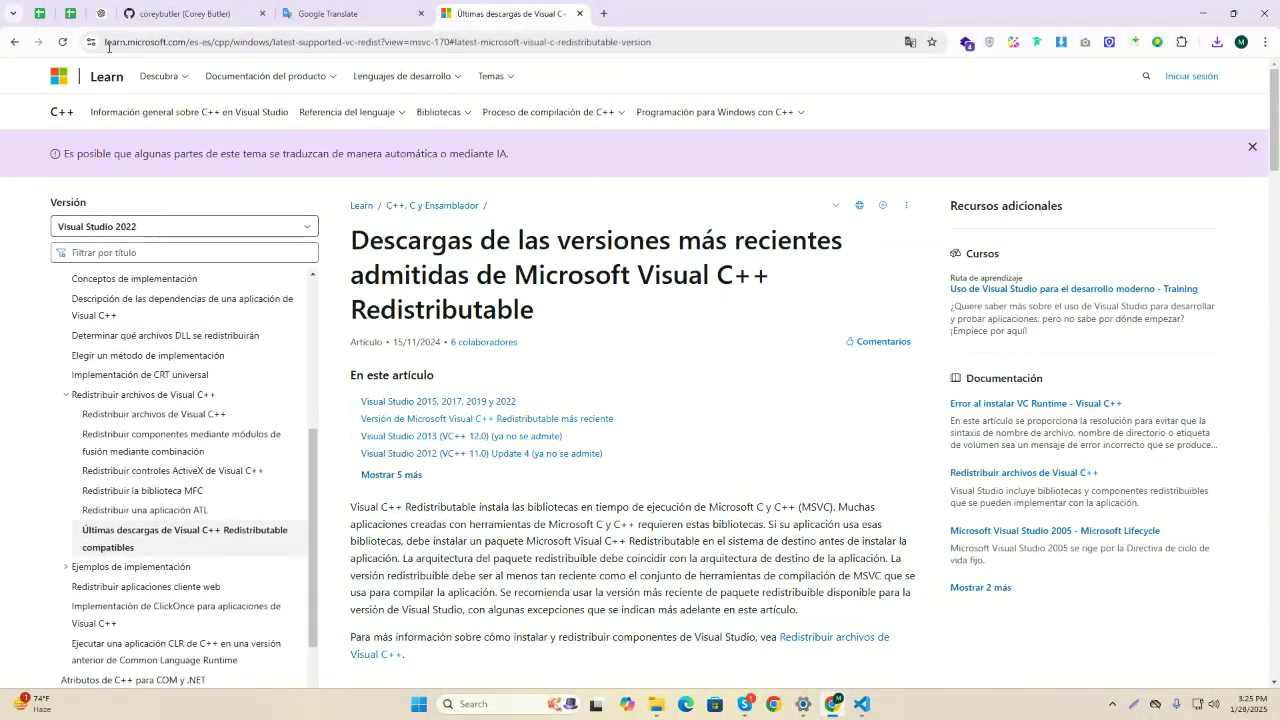
# Bring up the latest Visual C++ Redistributable (14.42.34433.0) download links on Microsoft Learn
pyautogui.click(706, 44)
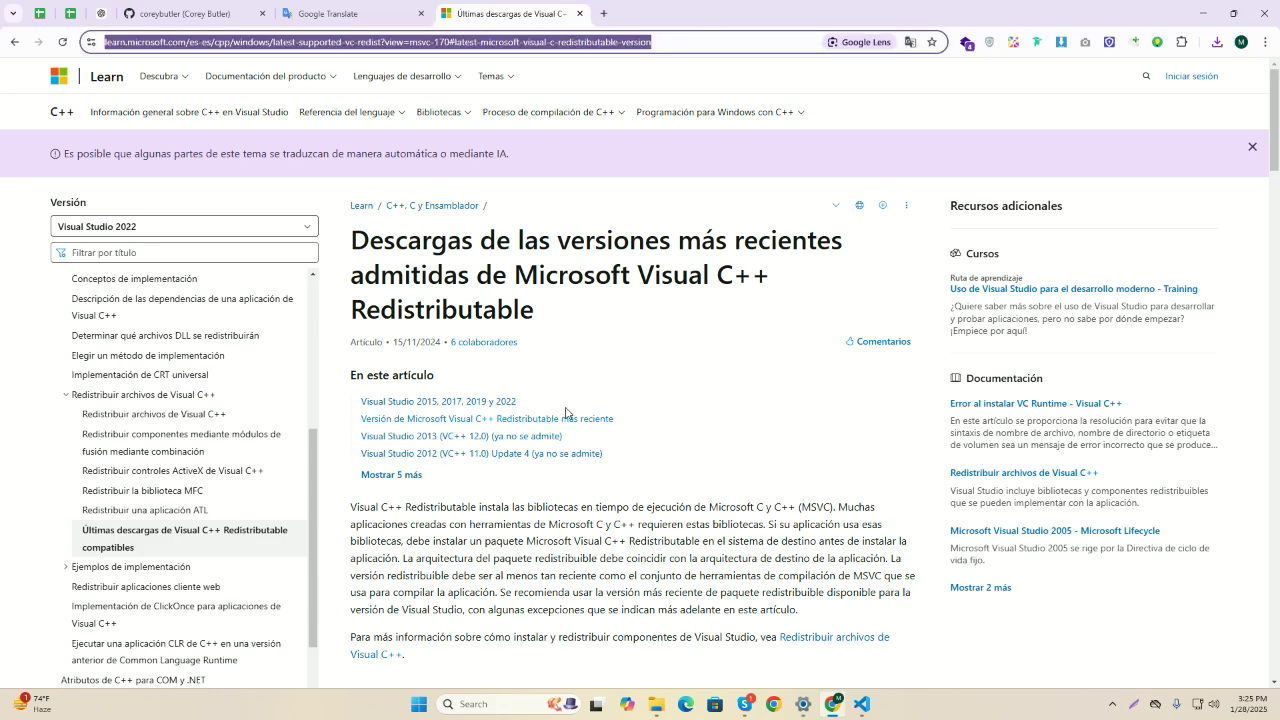
pyautogui.click(551, 318)
pyautogui.scroll(-8, 551, 318)
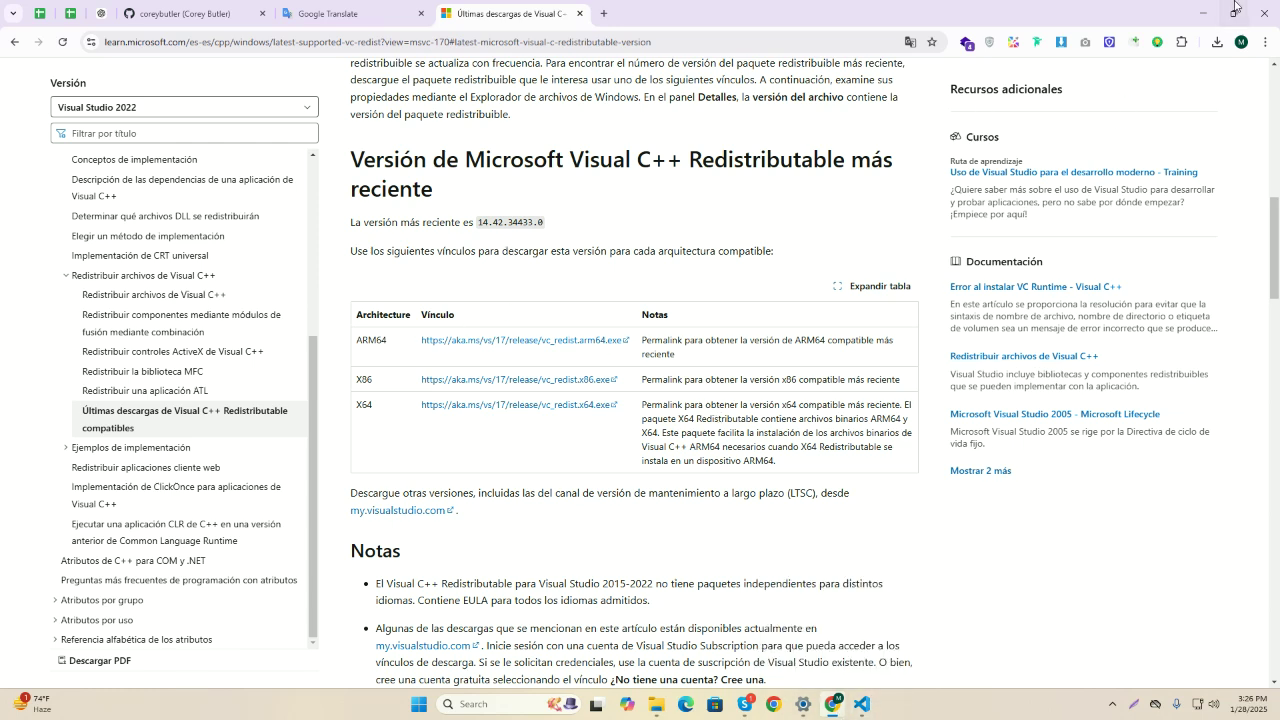
# Launch the downloaded VC_redist.x64.exe, cancel its setup without changes, and return to VS Code
pyautogui.click(1218, 44)
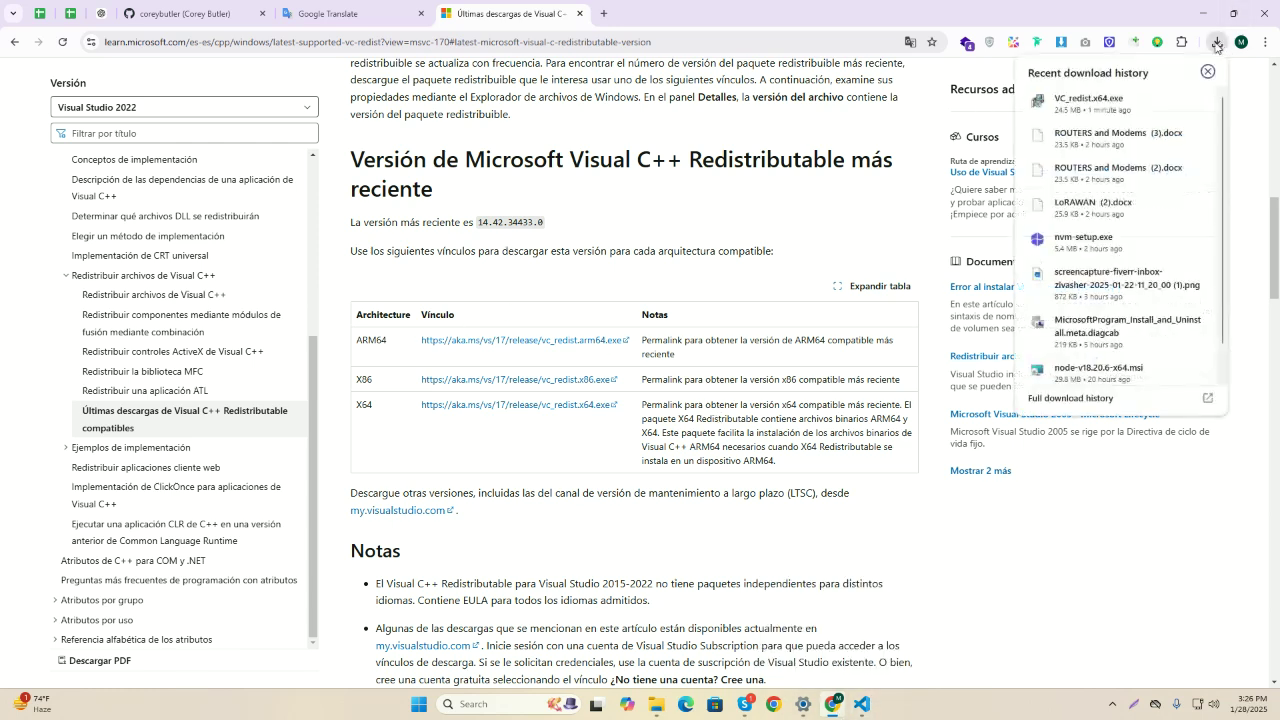
pyautogui.click(1105, 105)
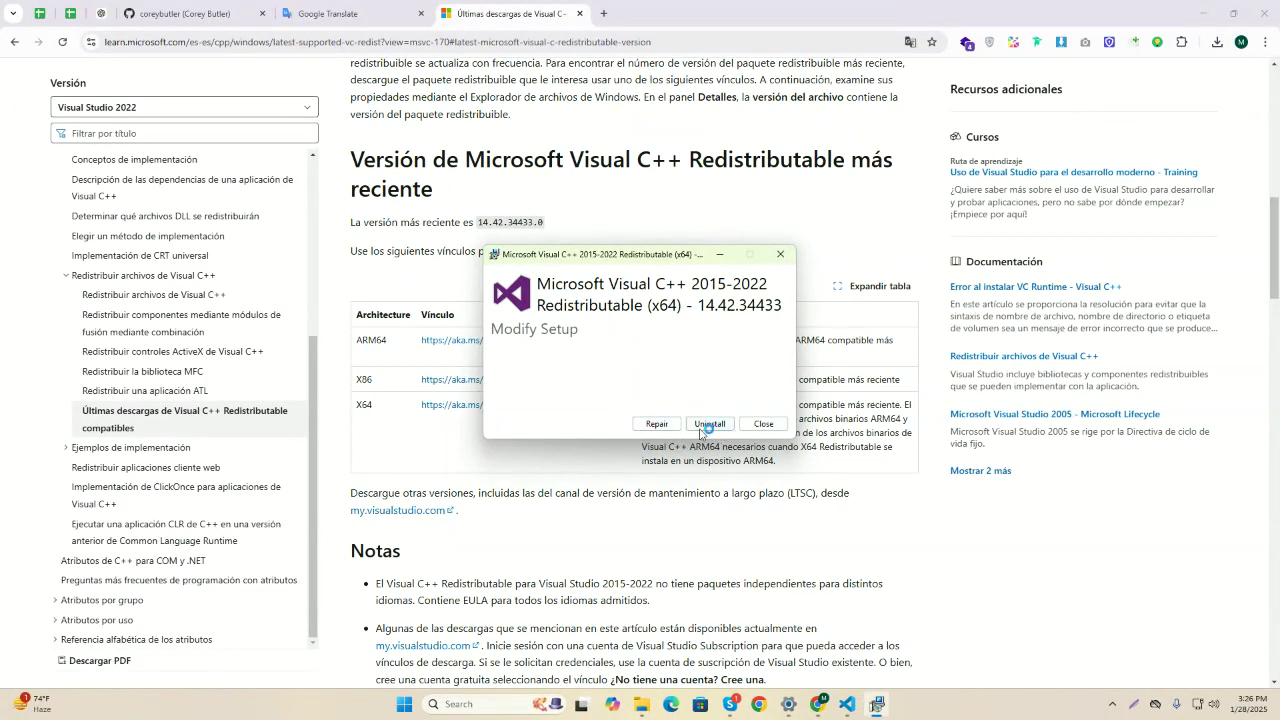
pyautogui.click(763, 424)
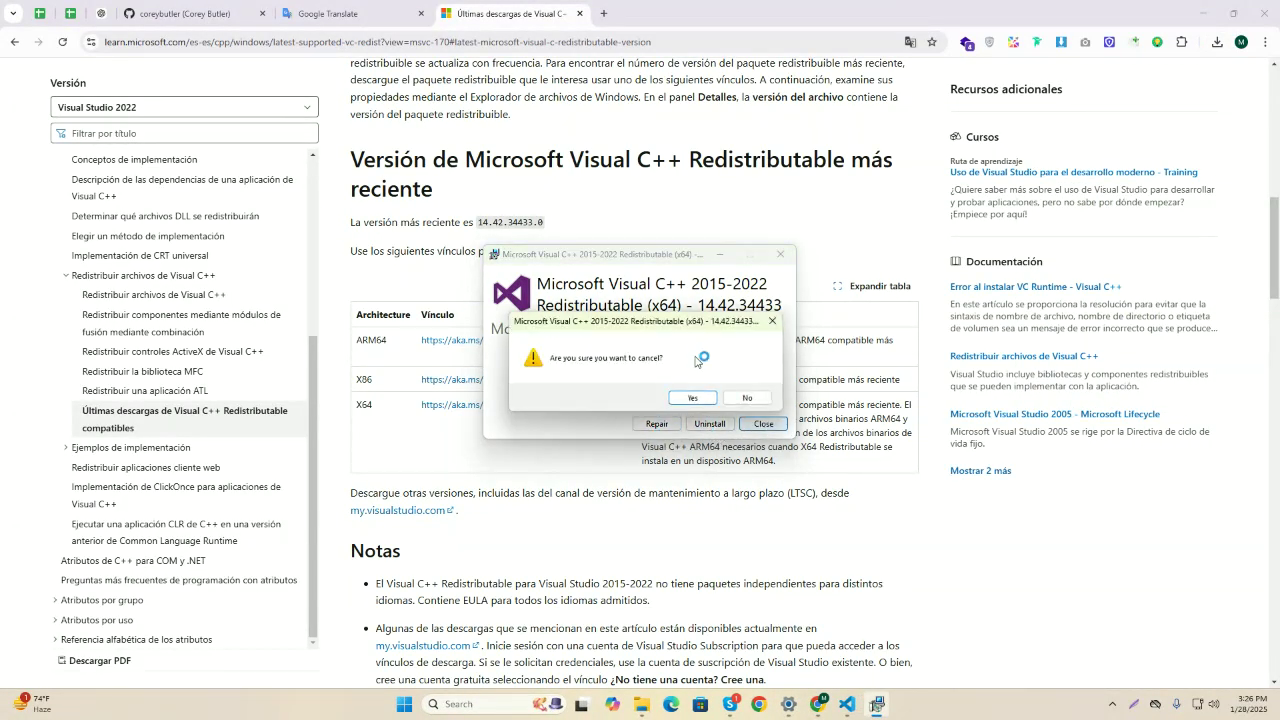
pyautogui.click(781, 254)
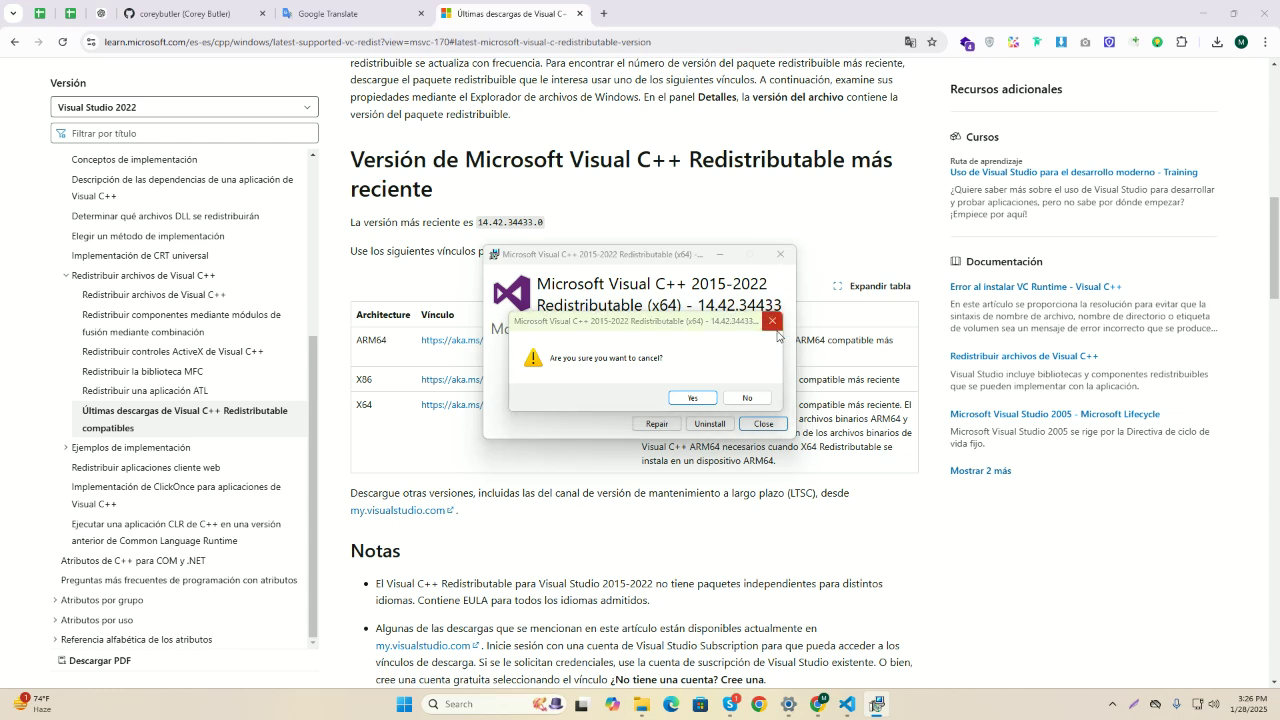
pyautogui.click(747, 397)
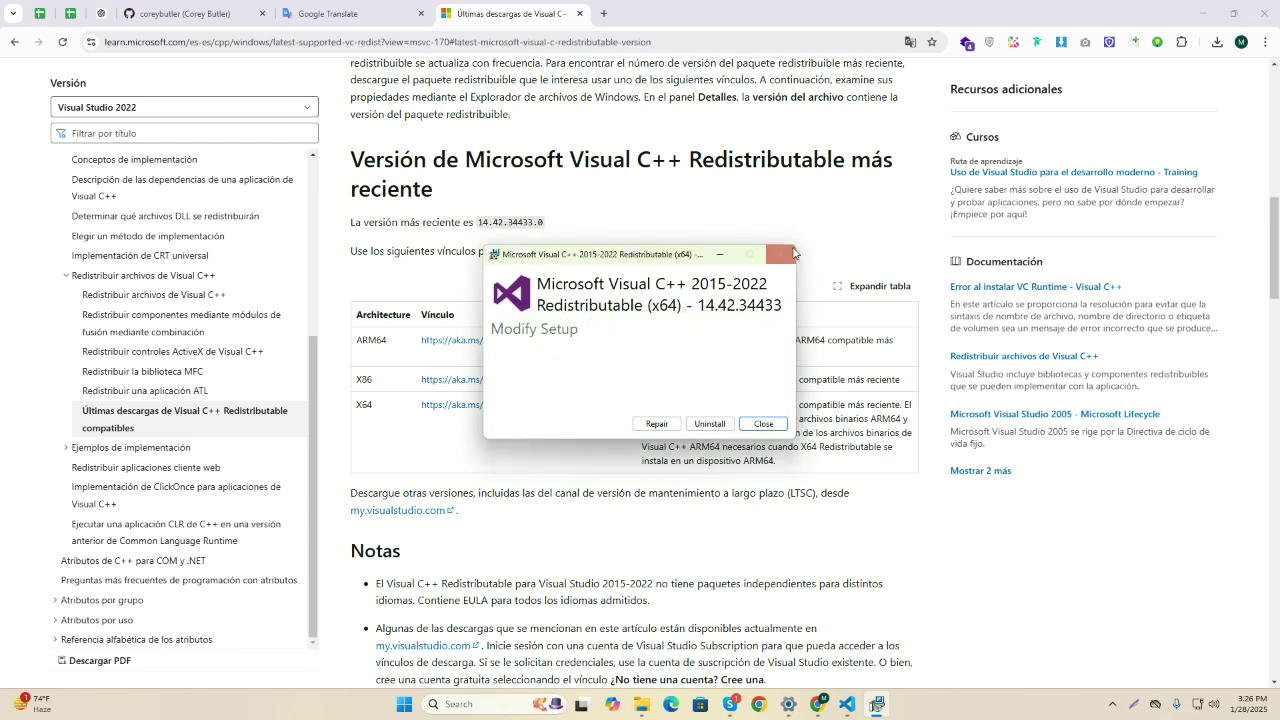
pyautogui.click(781, 254)
pyautogui.click(700, 398)
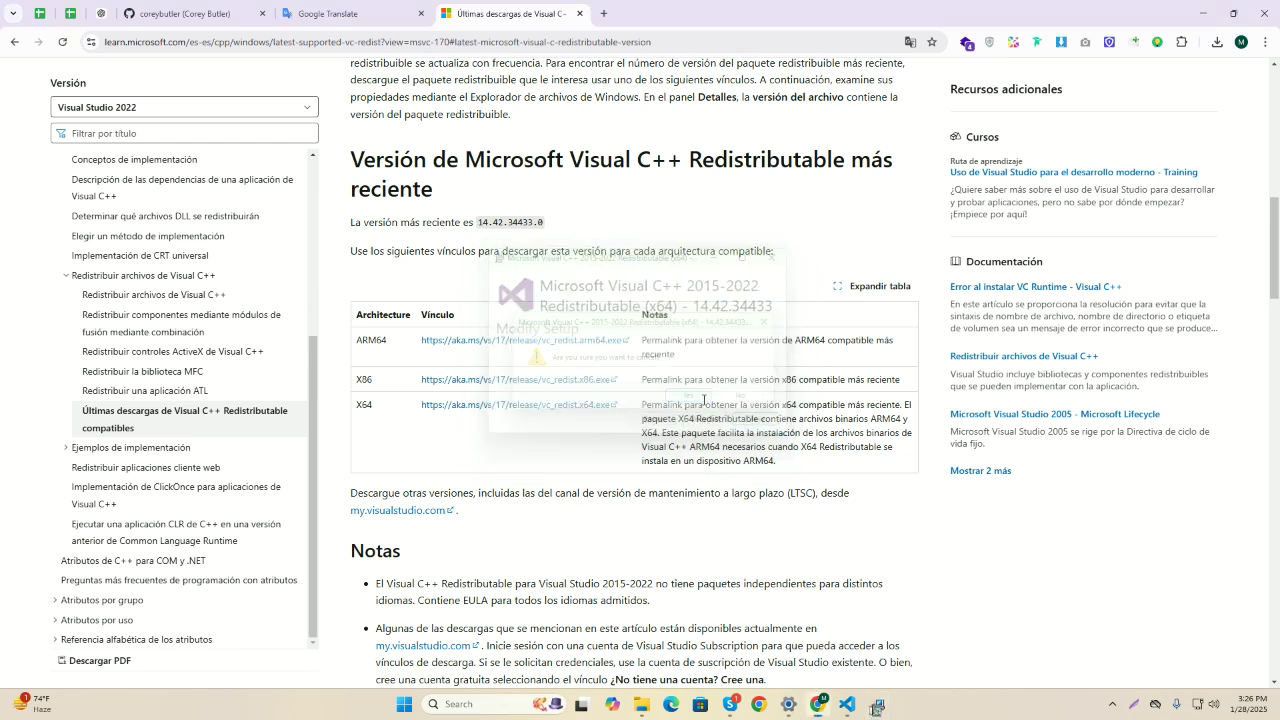
pyautogui.click(861, 704)
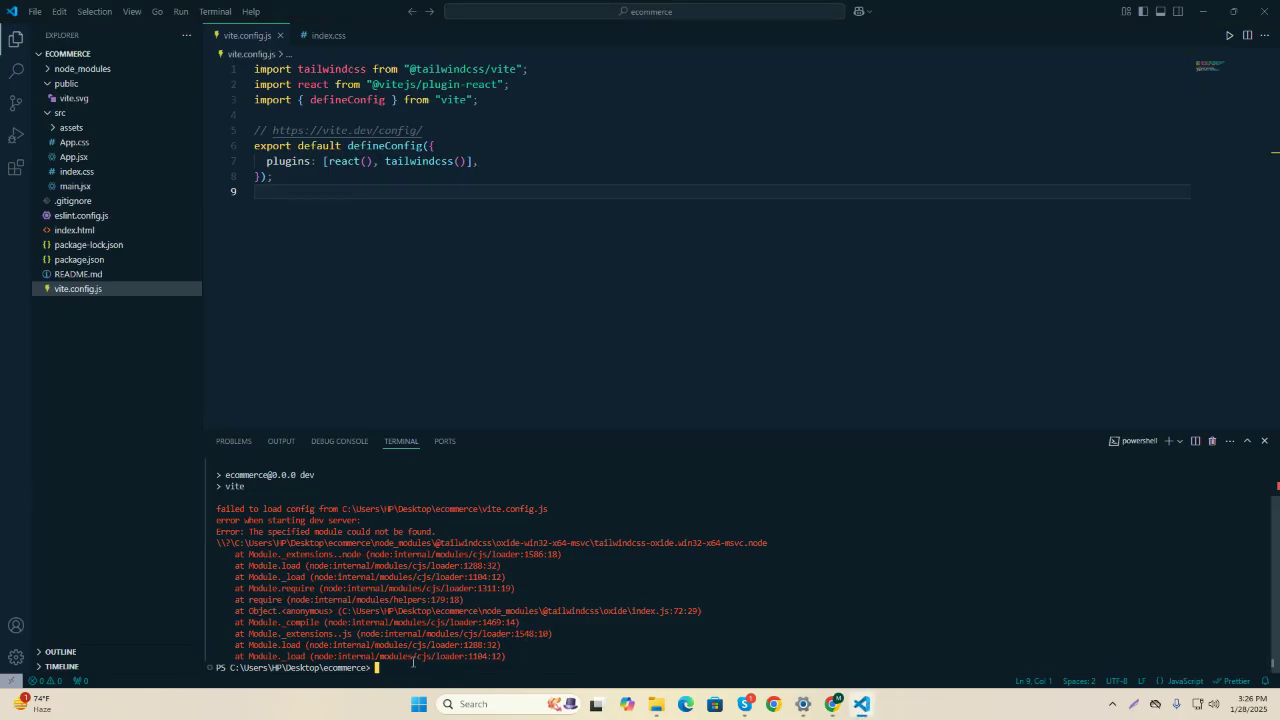
pyautogui.write('npm run dev')
# Run npm run dev so Vite serves the React starter page at localhost:5173
pyautogui.press('Return')
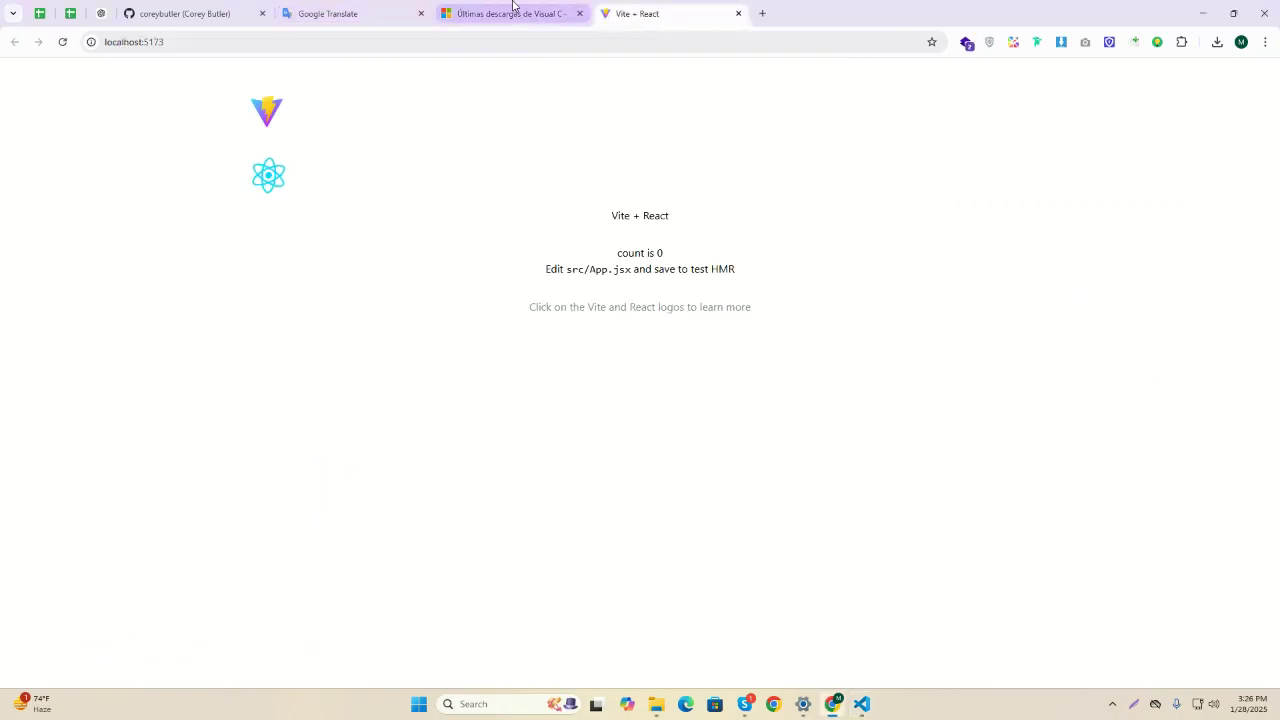
pyautogui.click(861, 704)
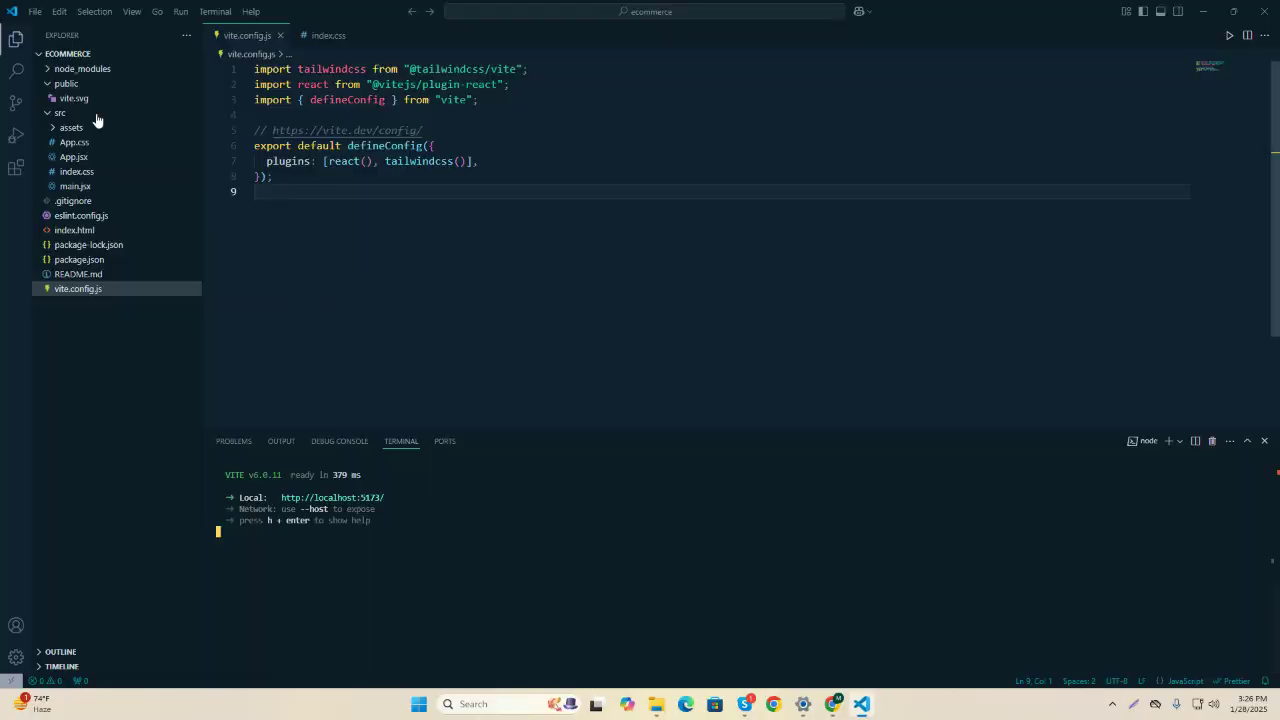
# Check the tailwindcss import in index.css, review index.html, then open src/App.jsx
pyautogui.click(84, 176)
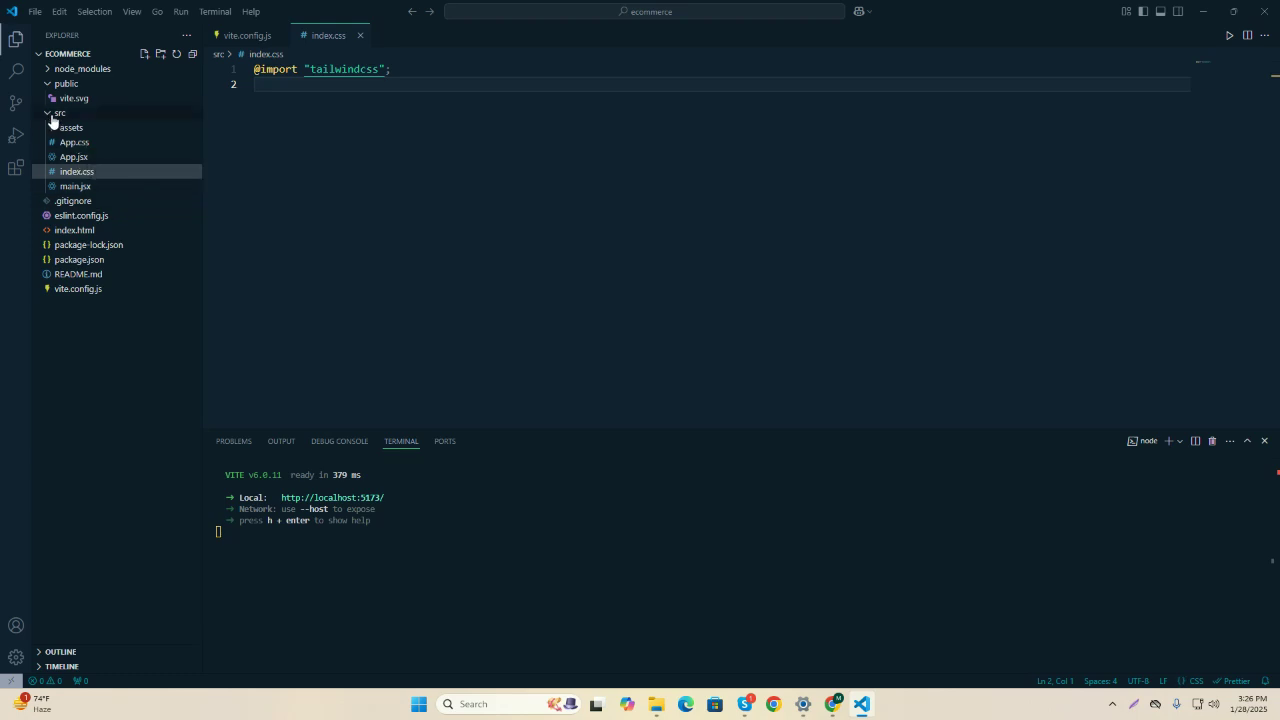
pyautogui.click(52, 114)
pyautogui.click(72, 157)
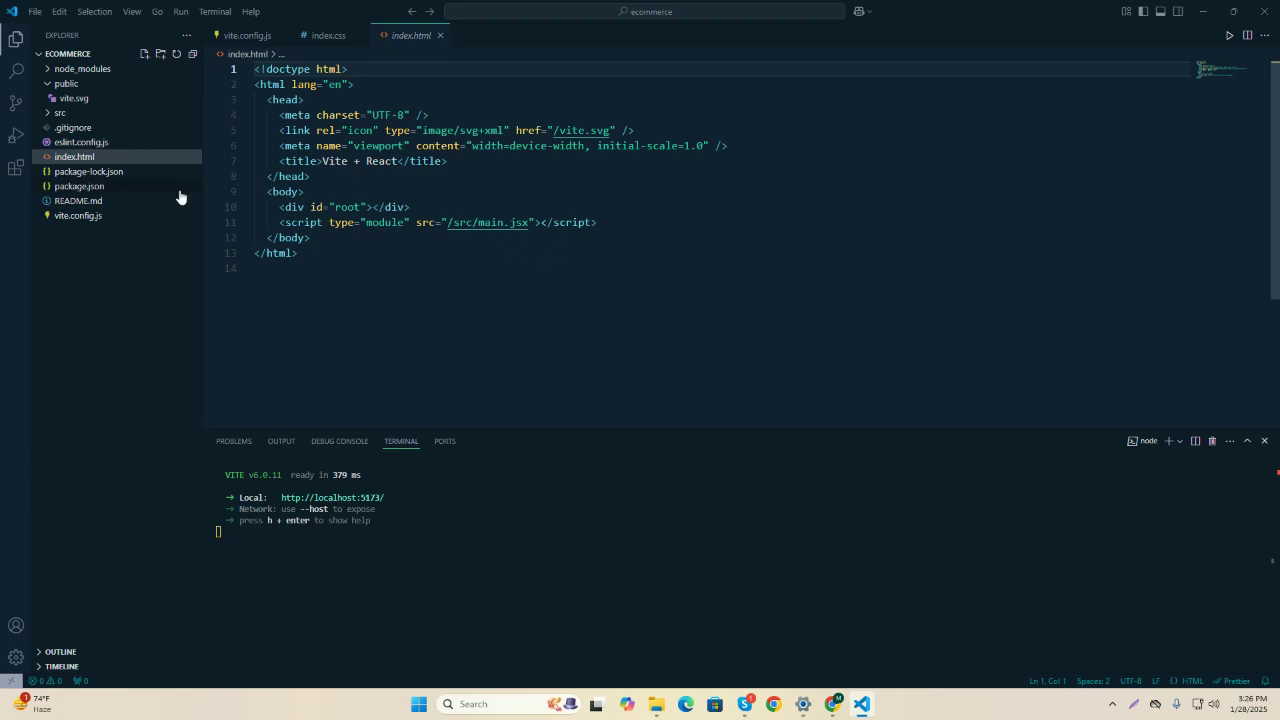
pyautogui.click(50, 113)
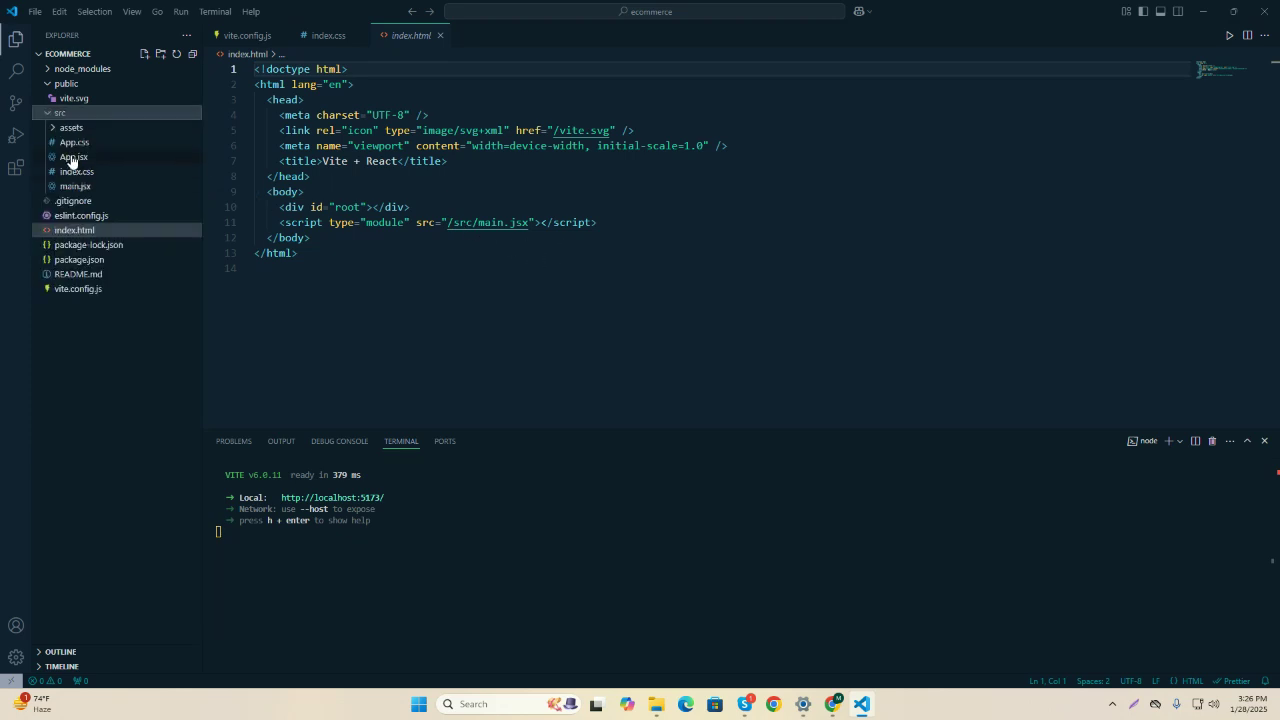
pyautogui.click(68, 158)
pyautogui.moveTo(294, 229); pyautogui.dragTo(379, 345)
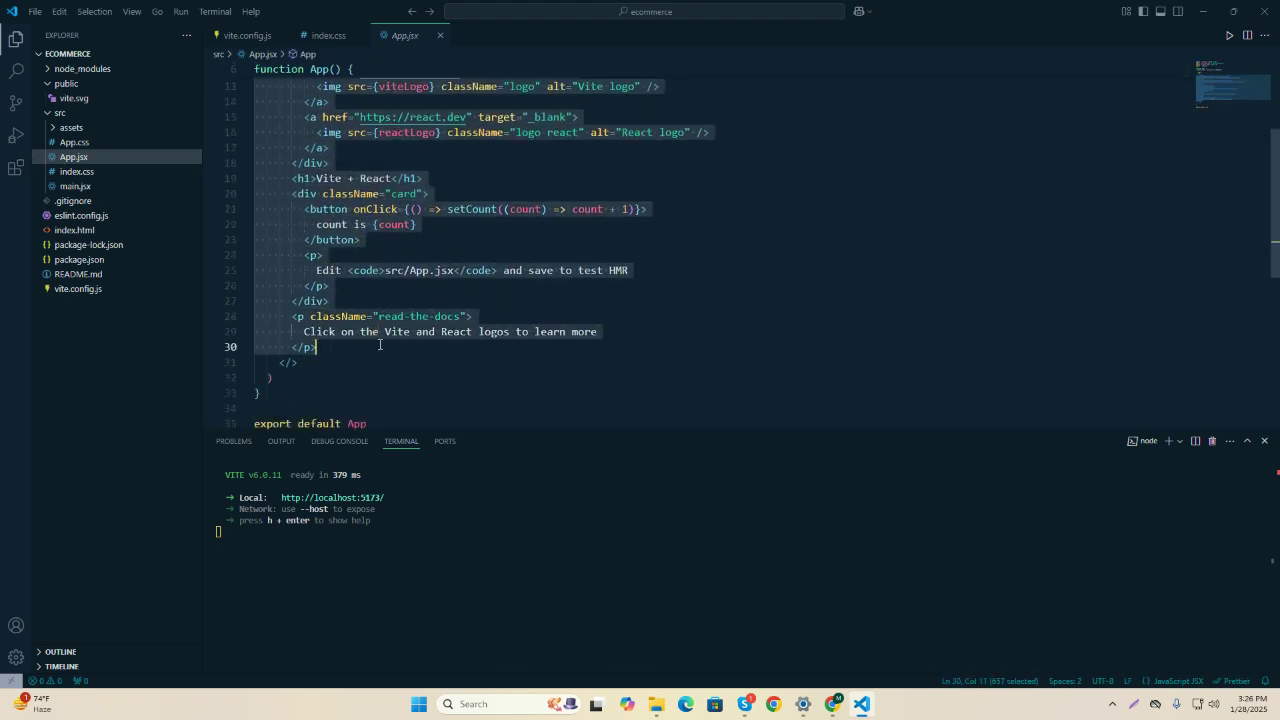
# Swap App.jsx's default JSX for <h1>Hello world</h1> inside the fragment
pyautogui.press('BackSpace')
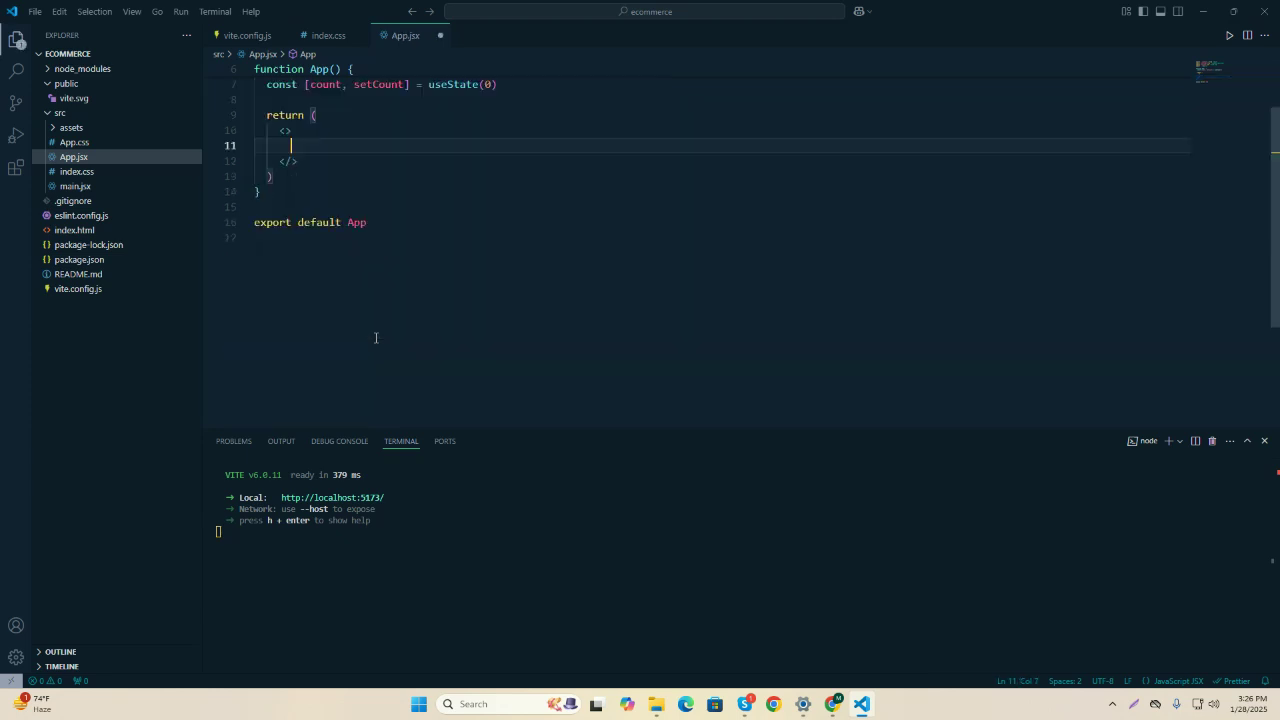
pyautogui.scroll(1, 378, 338)
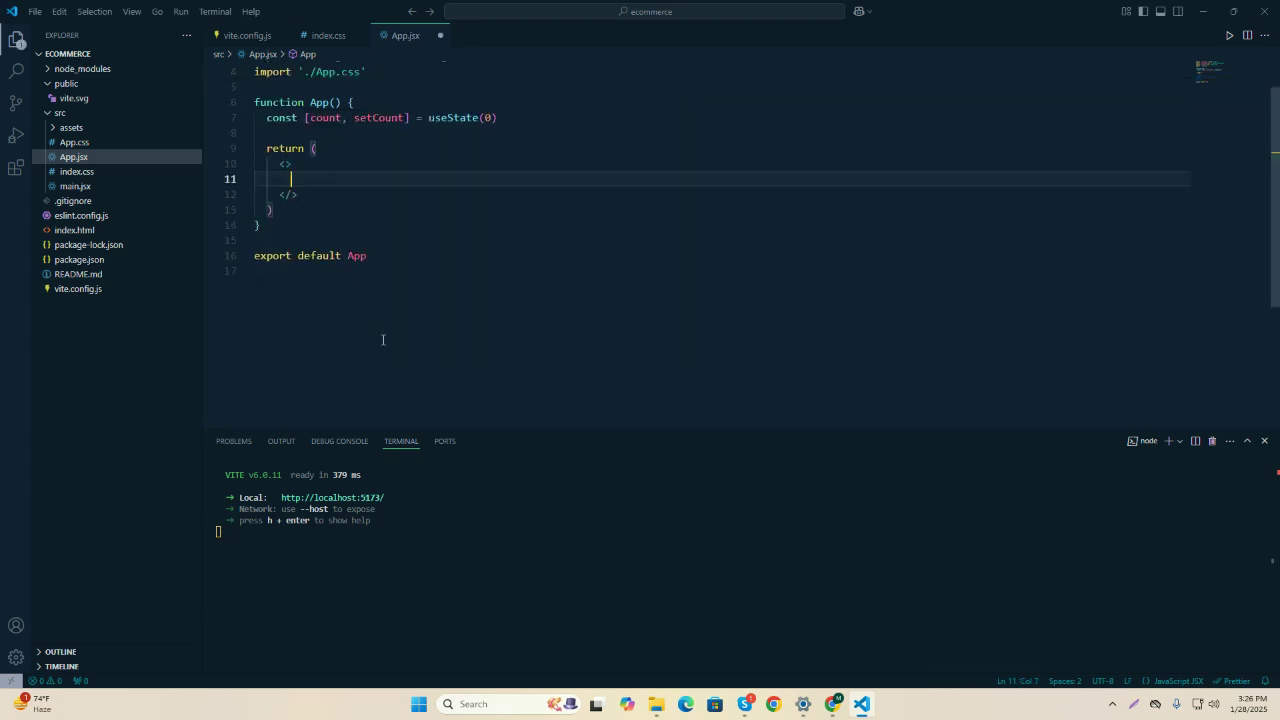
pyautogui.write('<g')
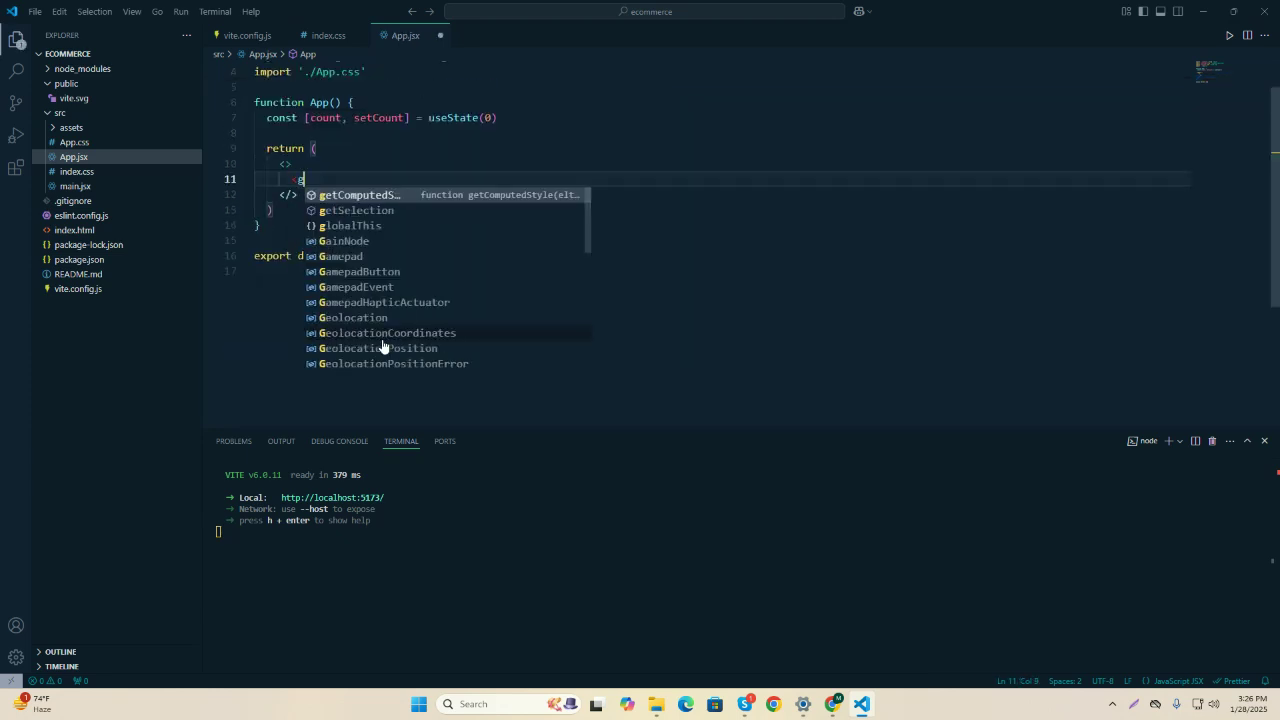
pyautogui.press('BackSpace')
pyautogui.write('h1')
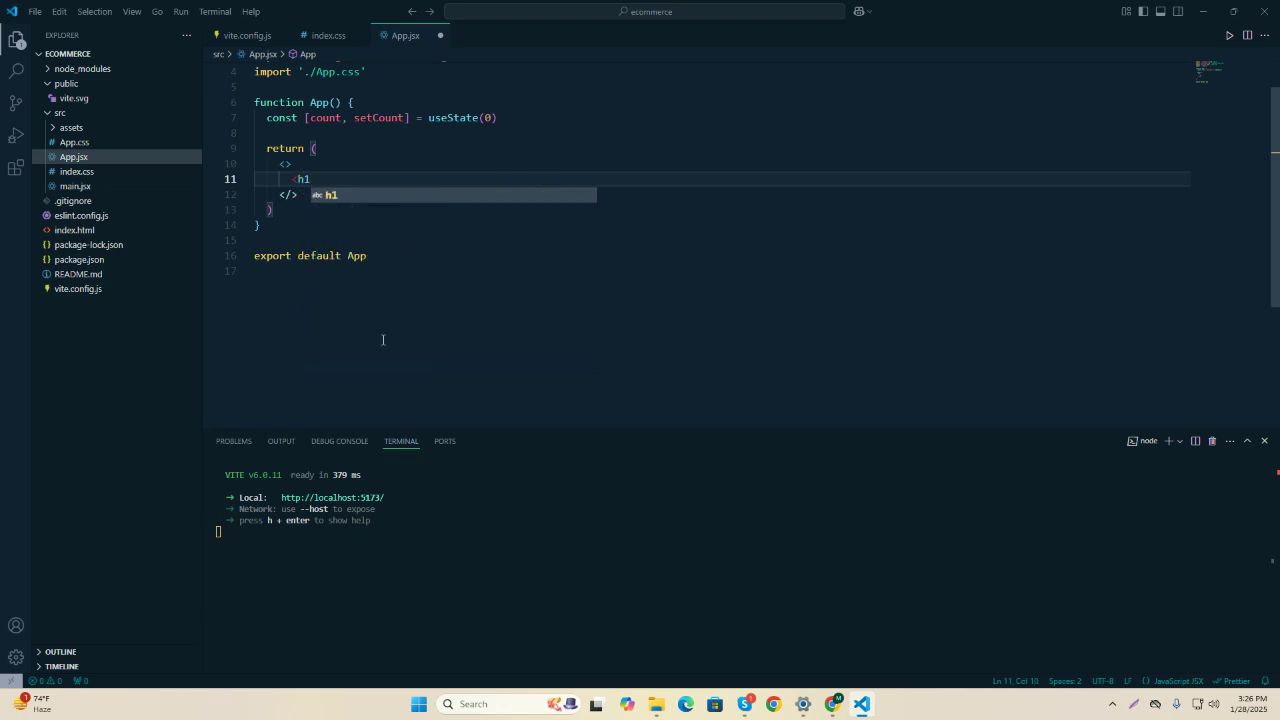
pyautogui.write('>H')
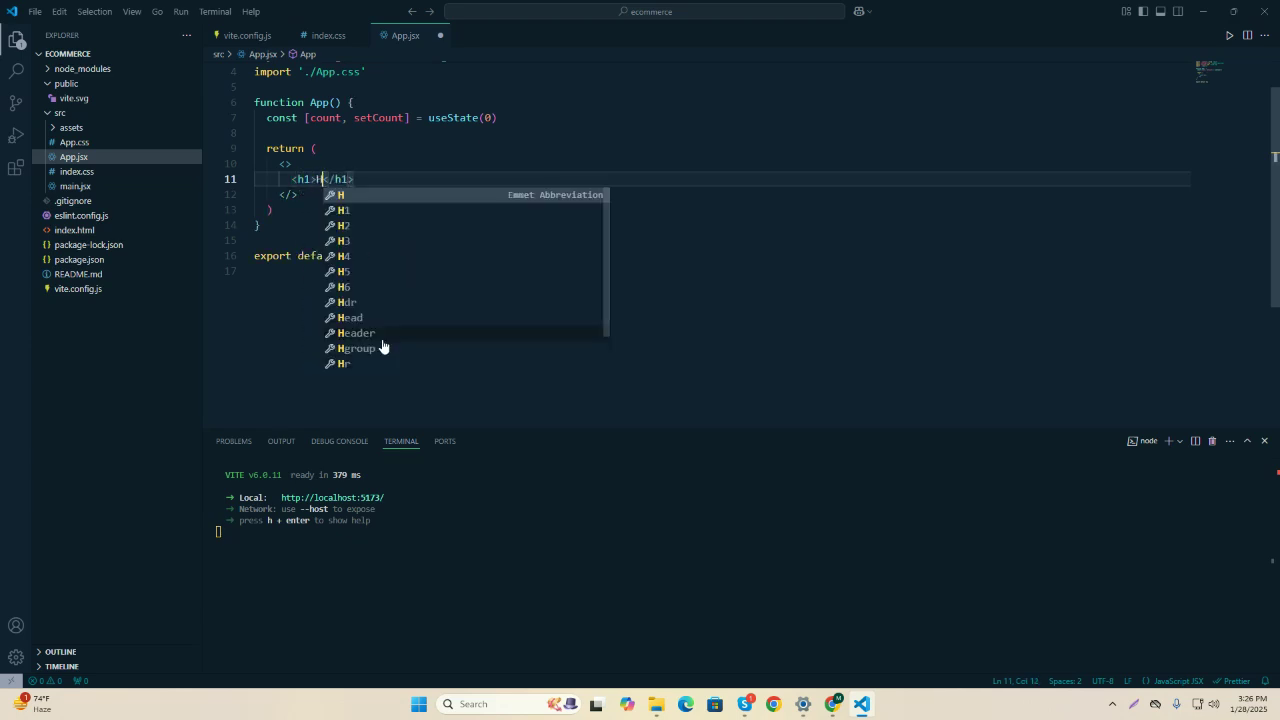
pyautogui.write('ello wor')
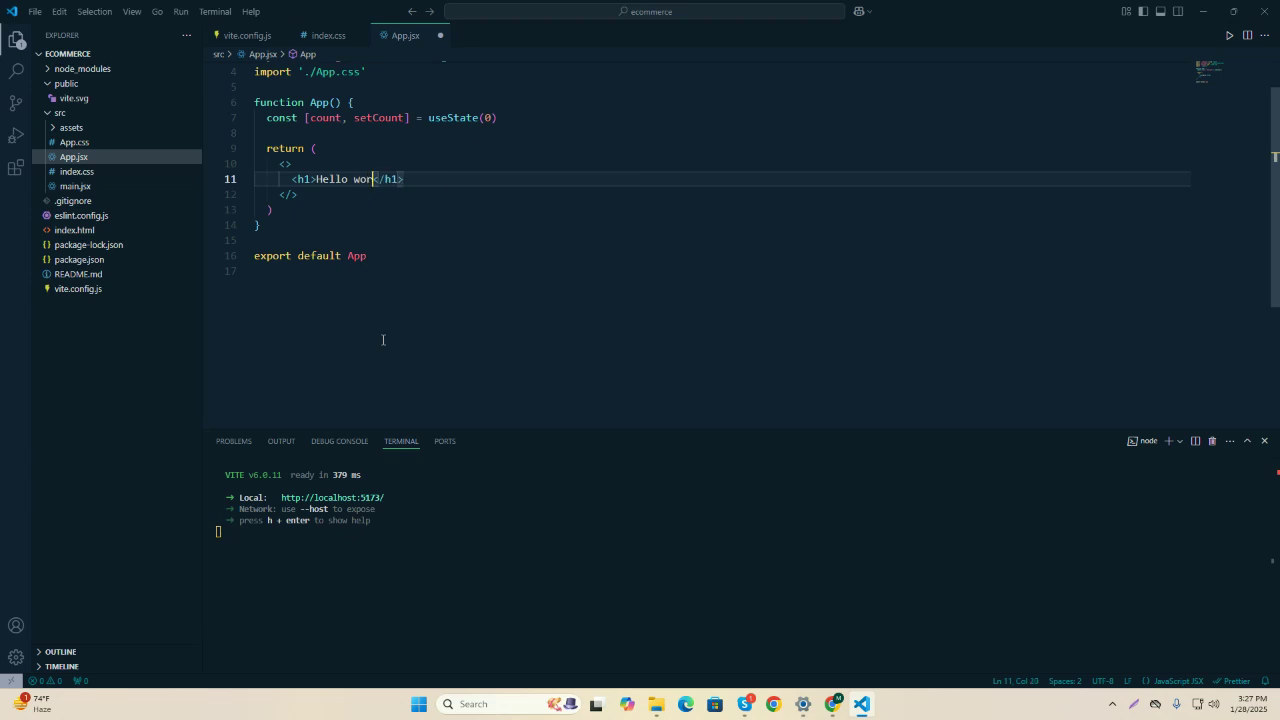
pyautogui.write('ld')
pyautogui.click(313, 179)
pyautogui.write('clas')
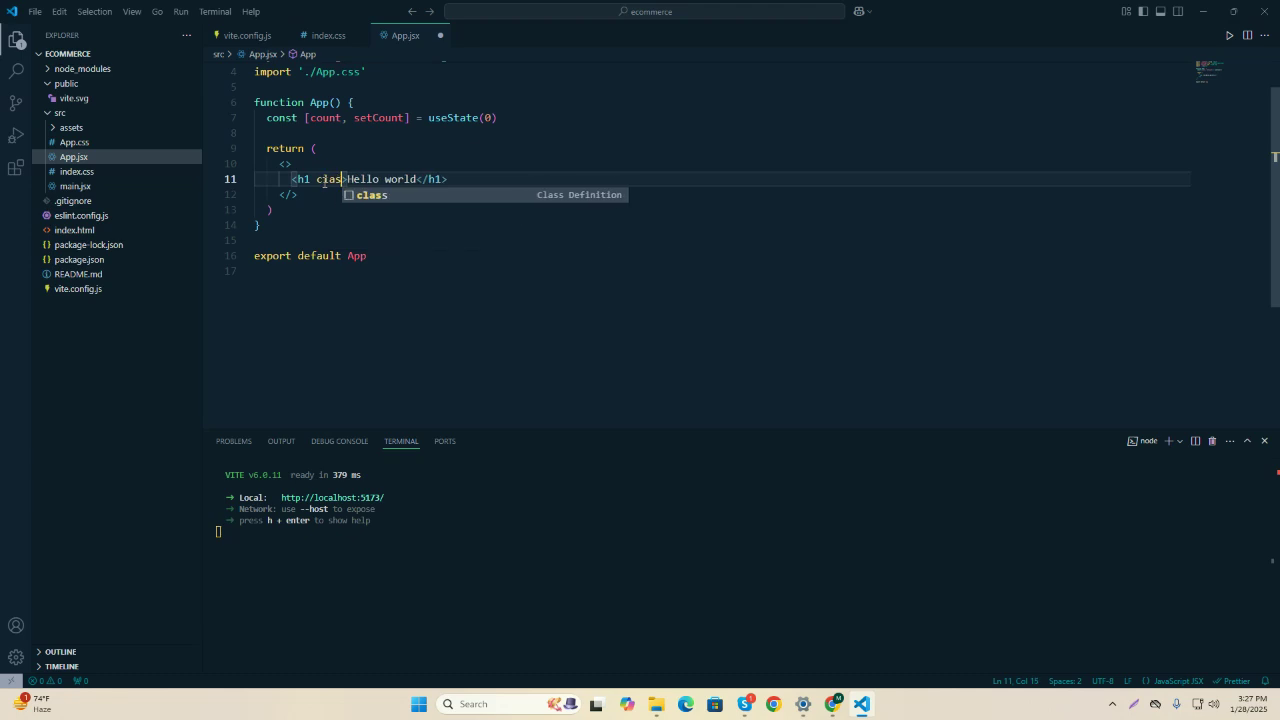
# Give the h1 className="text-3xl font-bold underline" and save App.jsx
pyautogui.press('Return')
pyautogui.press('BackSpace')
pyautogui.press('BackSpace')
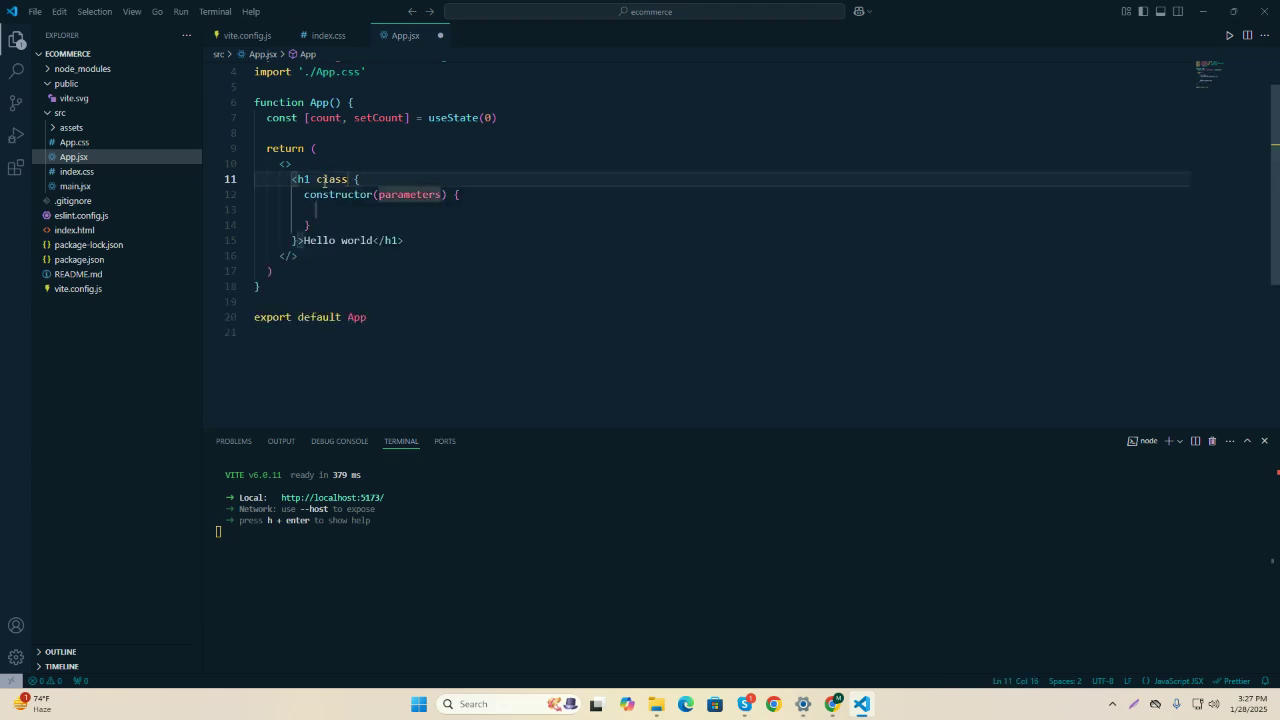
pyautogui.hotkey('ctrl', 'z')
pyautogui.hotkey('ctrl', 'z')
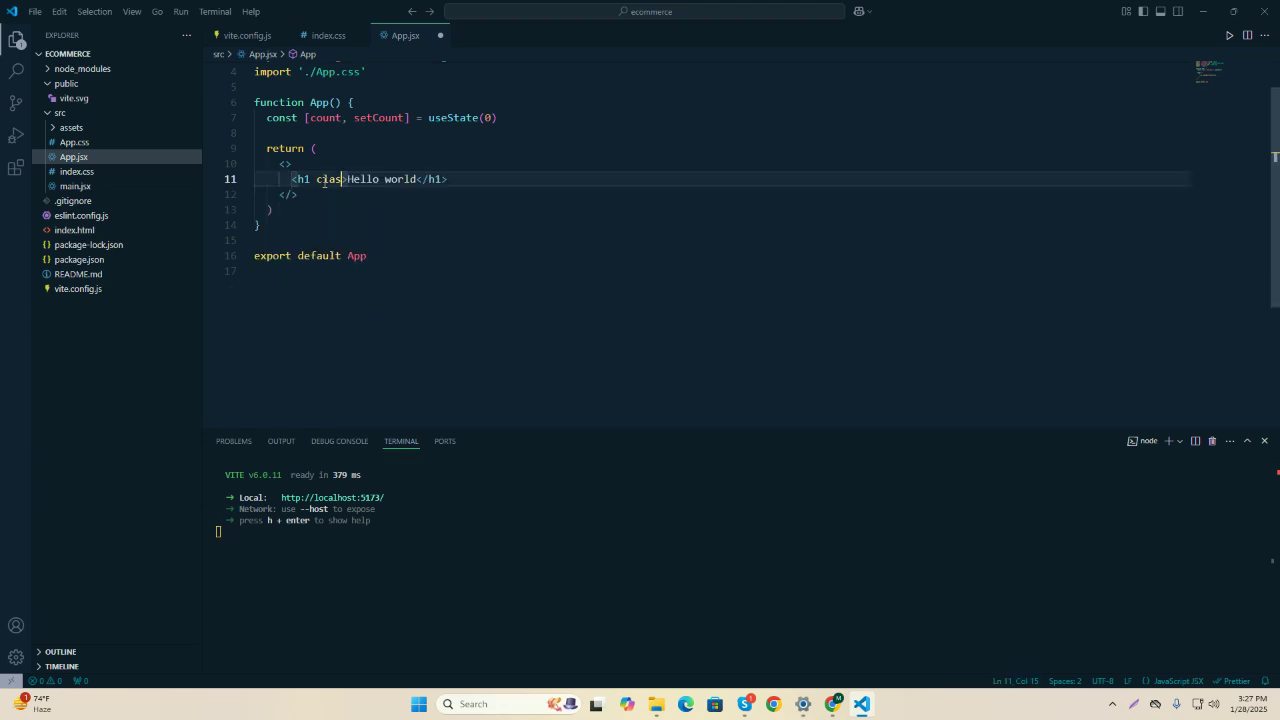
pyautogui.write('sN')
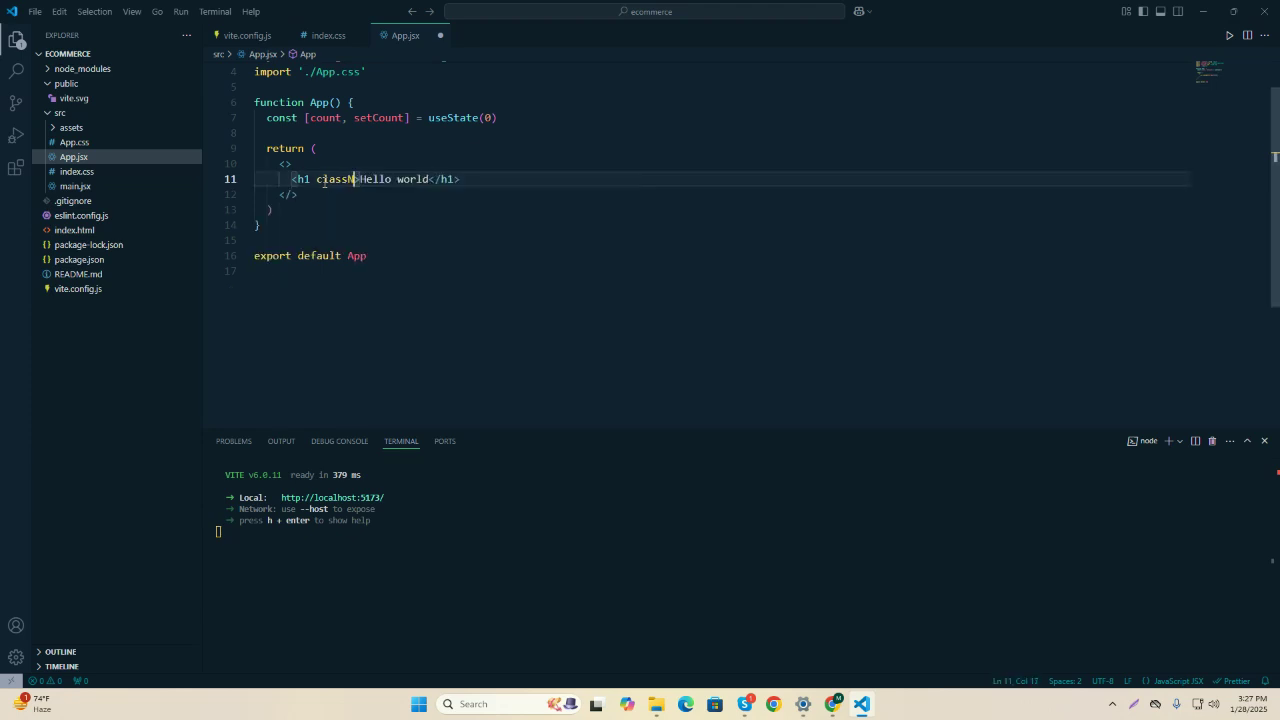
pyautogui.write('m')
pyautogui.press('BackSpace')
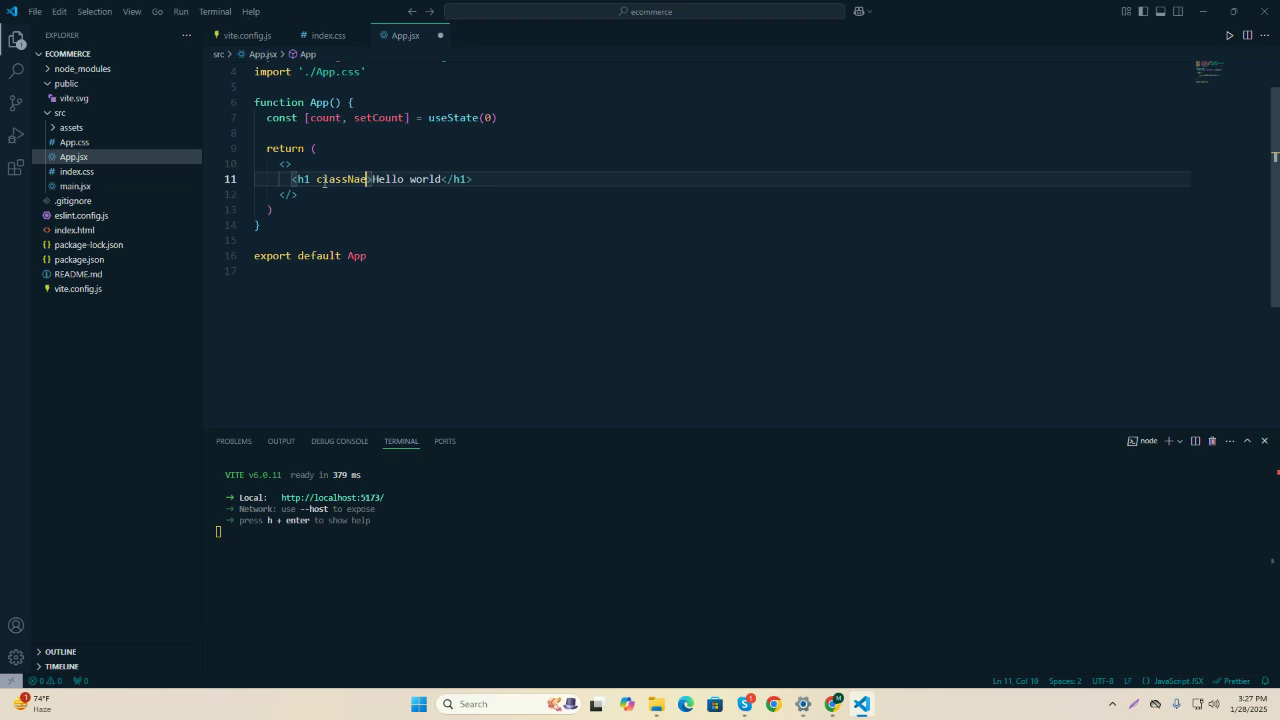
pyautogui.write('ame')
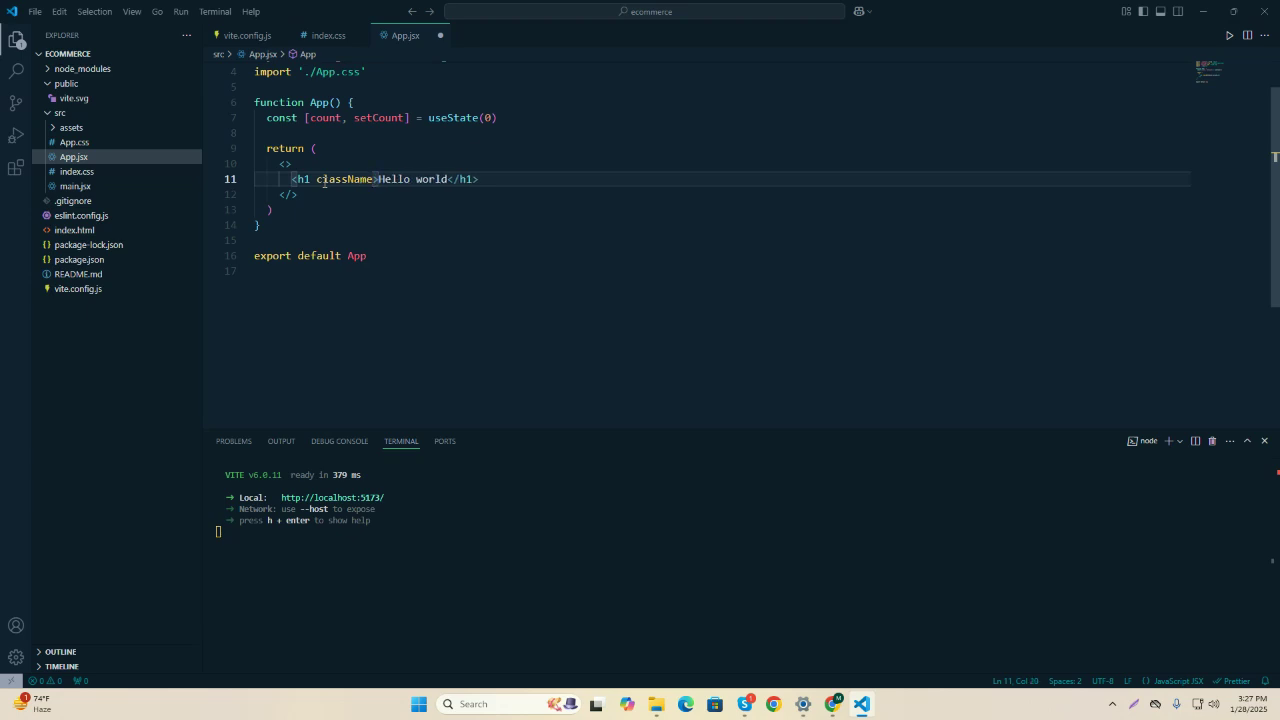
pyautogui.write('=')
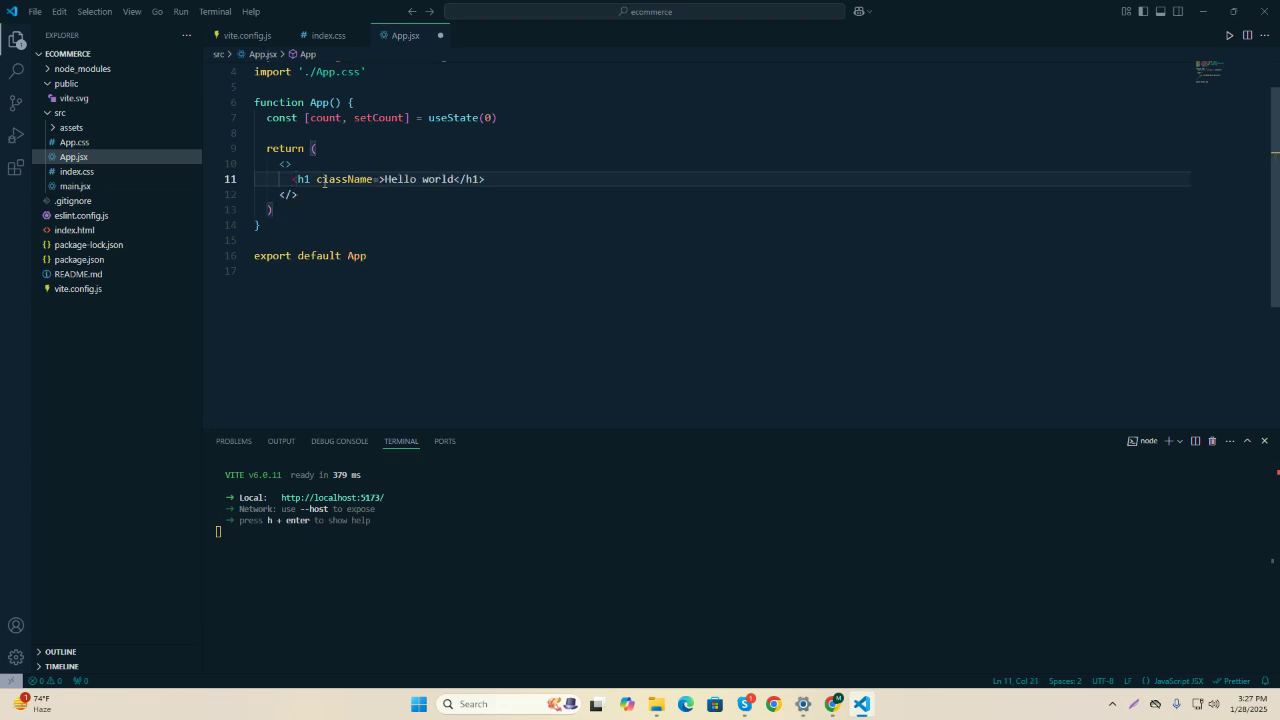
pyautogui.write('"')
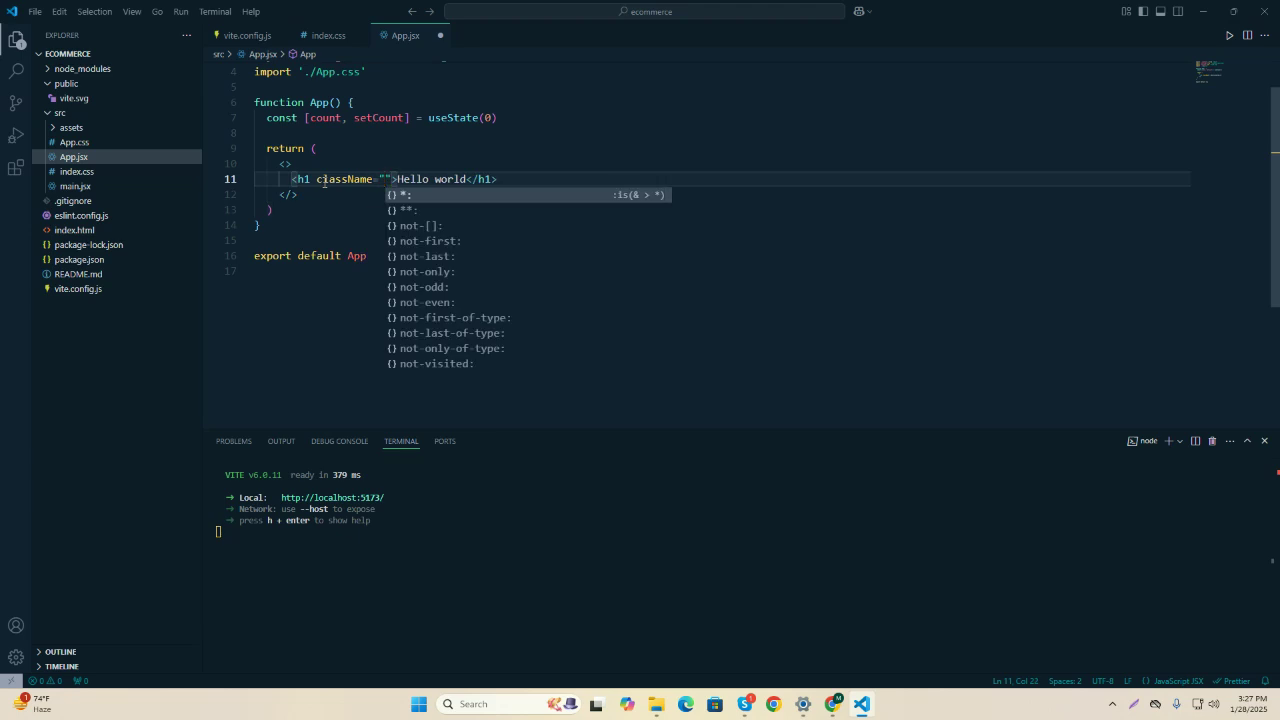
pyautogui.write('h')
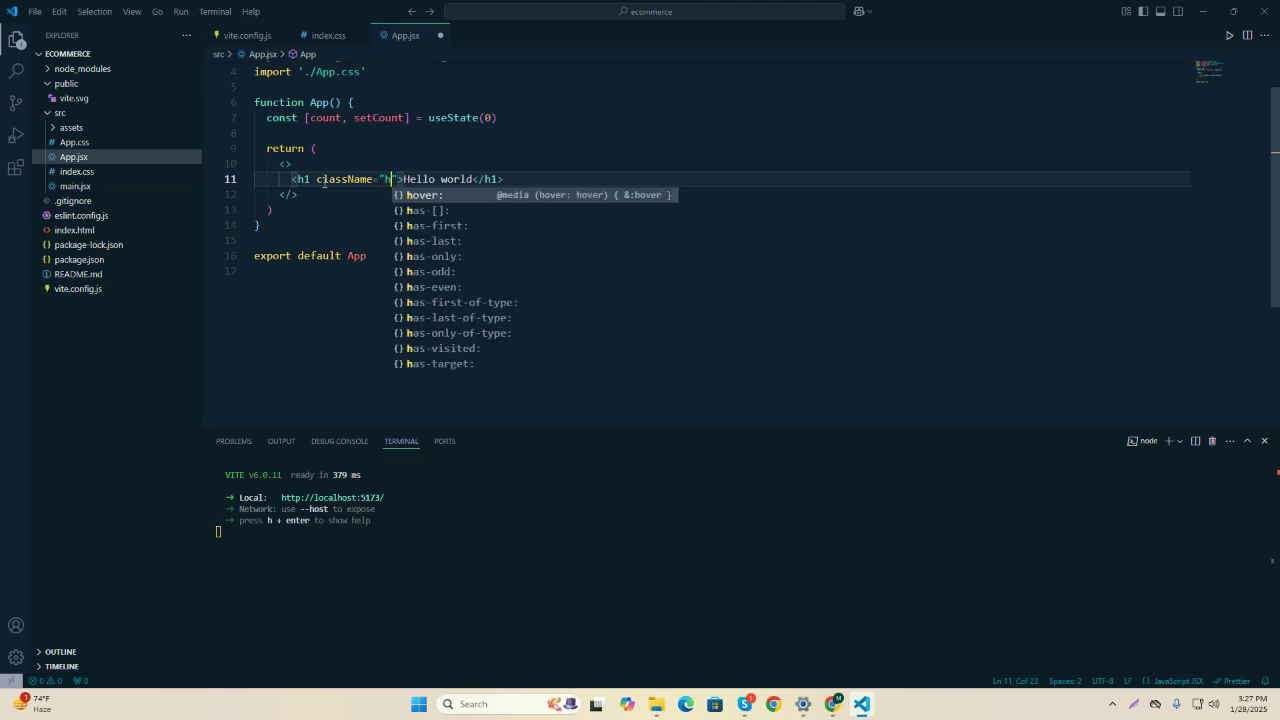
pyautogui.press('BackSpace')
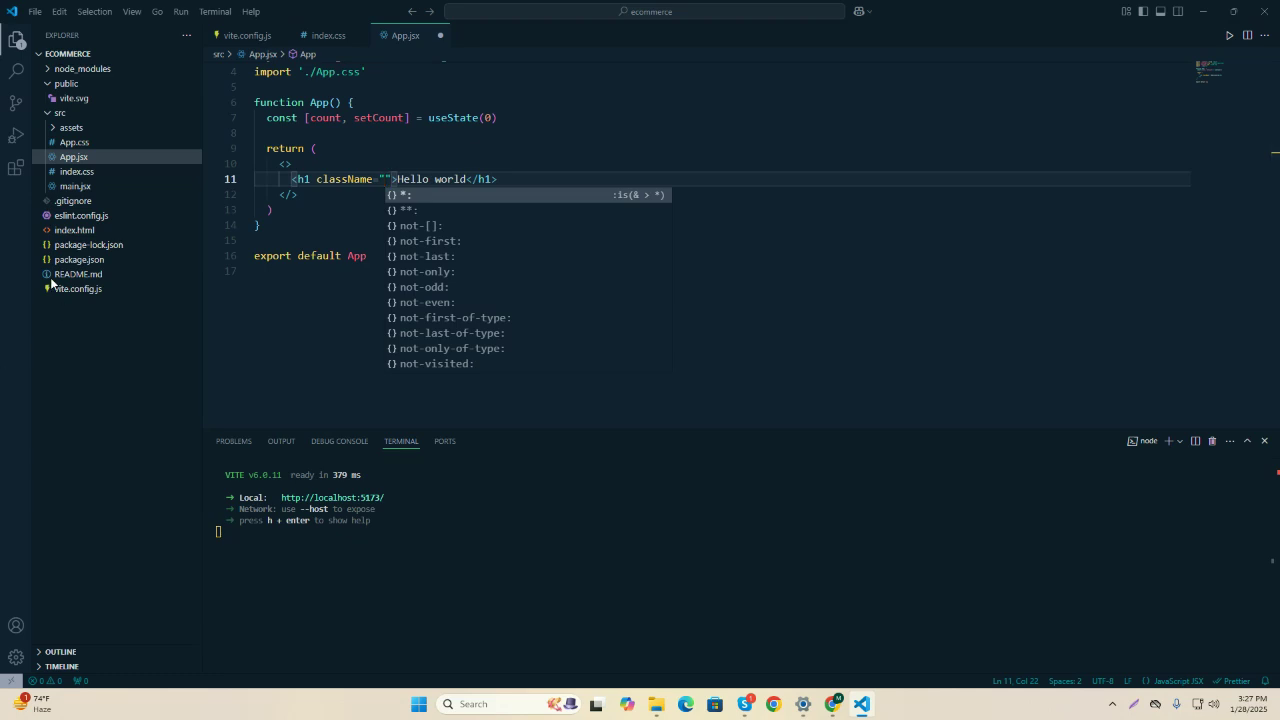
pyautogui.click(388, 183)
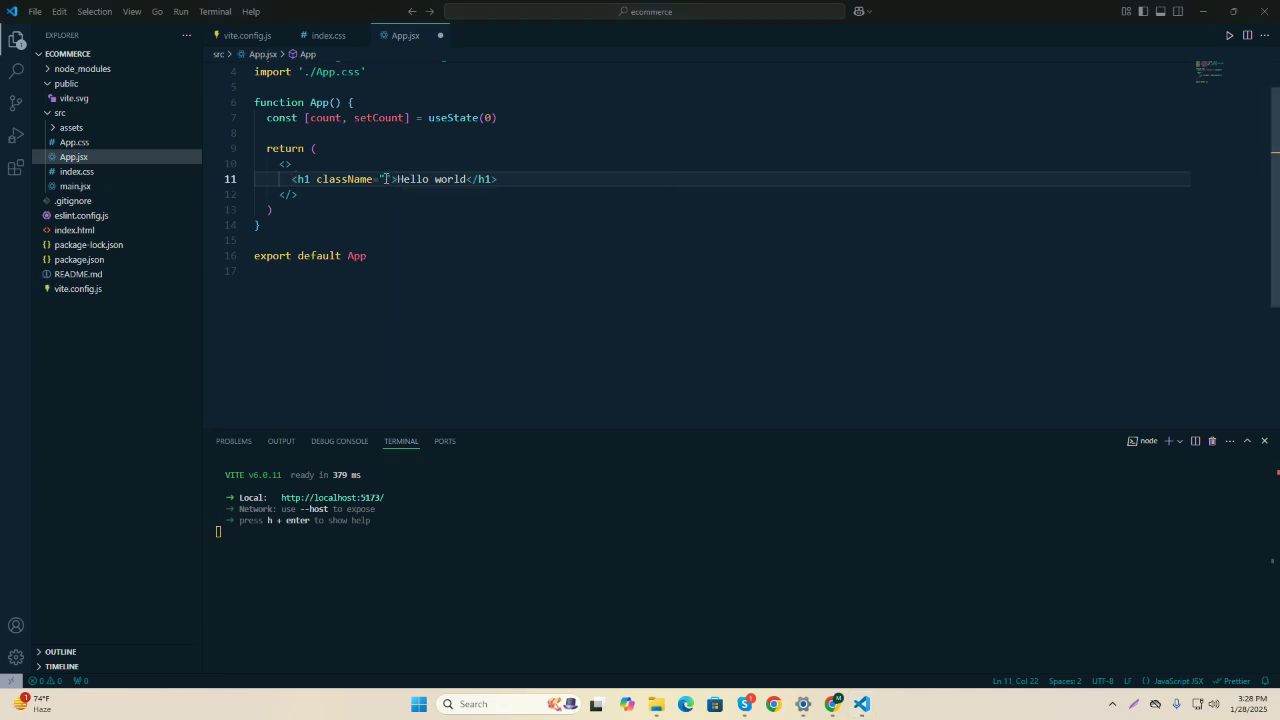
pyautogui.write('text-3xl font-bold underline')
pyautogui.hotkey('ctrl', 's')
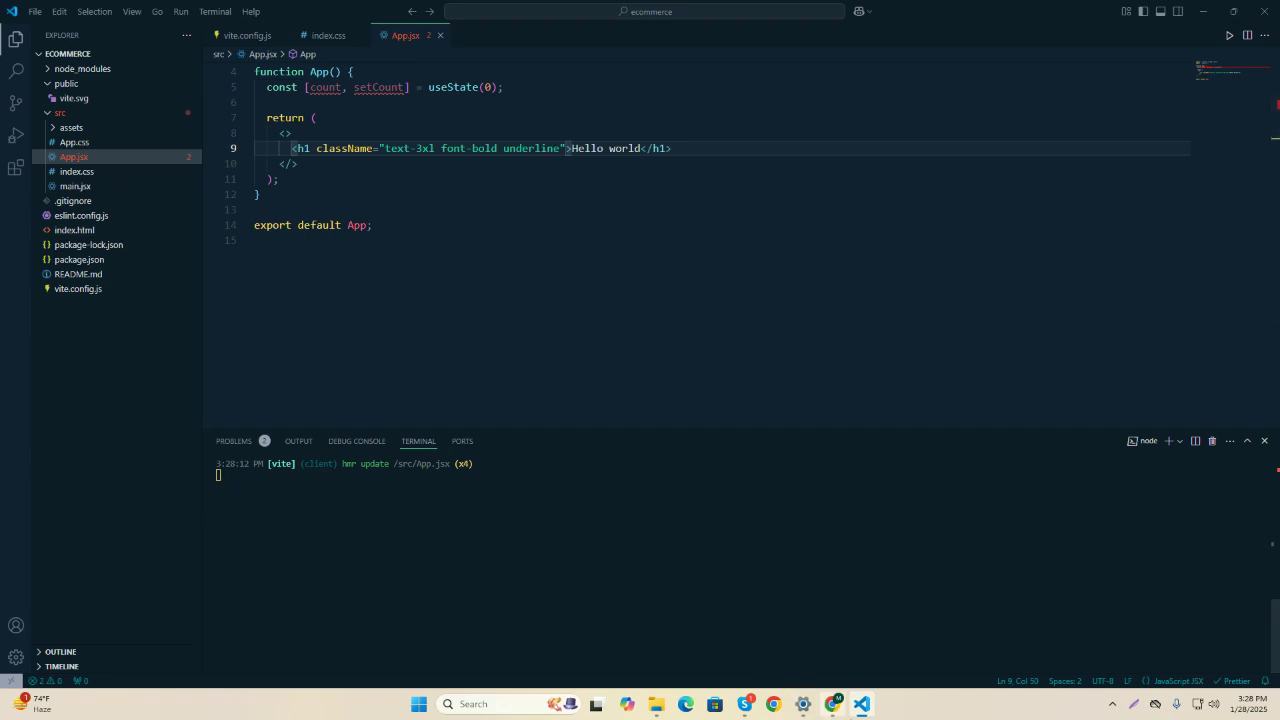